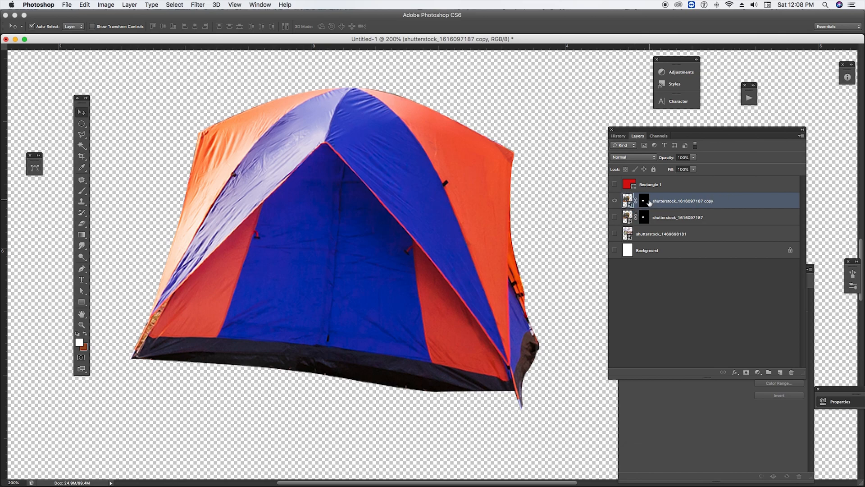
right_click(682, 201)
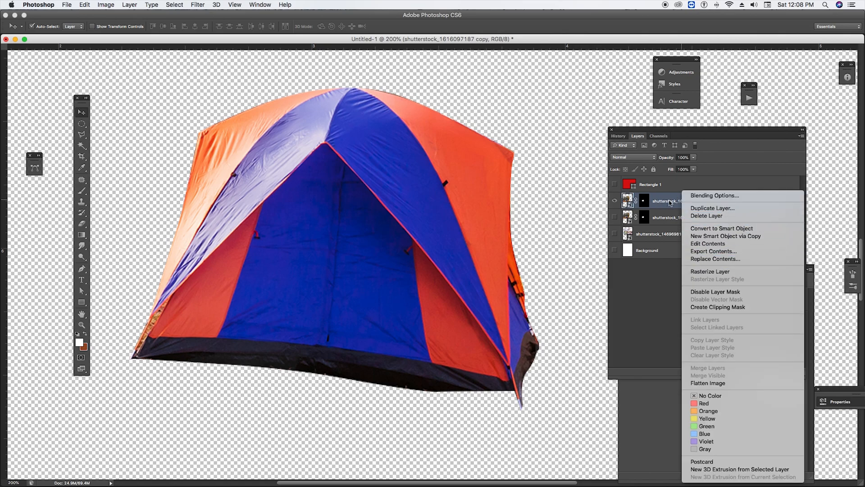
right_click(669, 201)
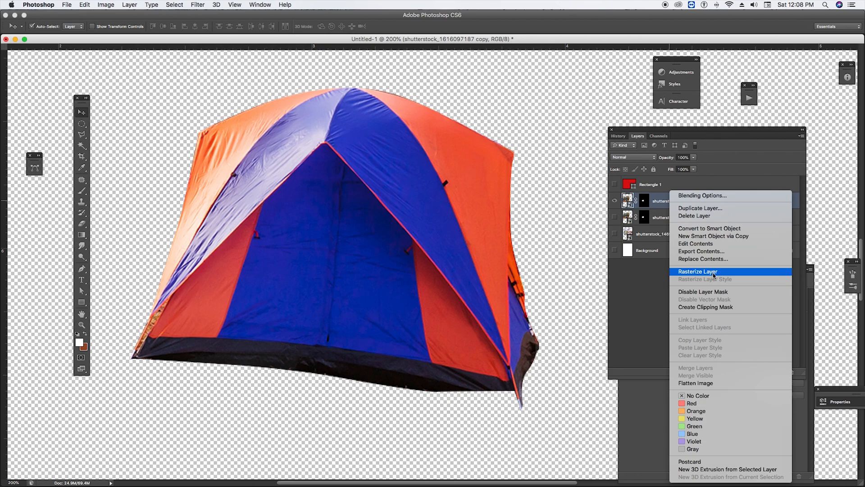
click(714, 272)
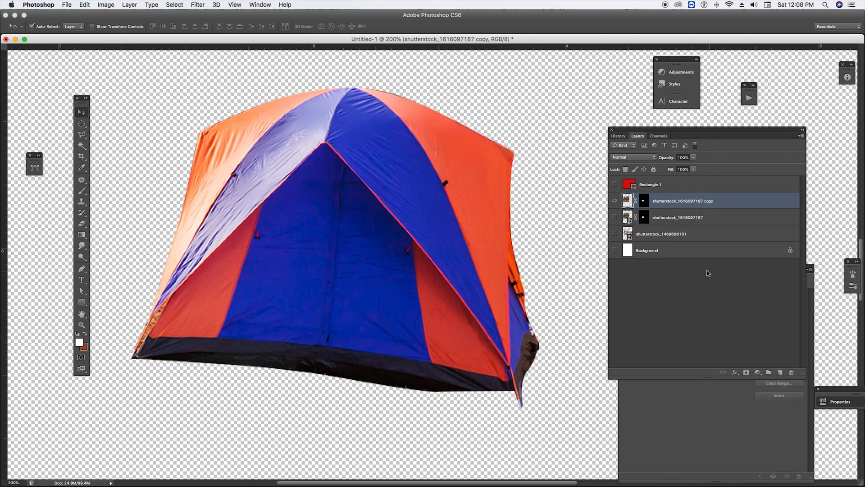
click(644, 201)
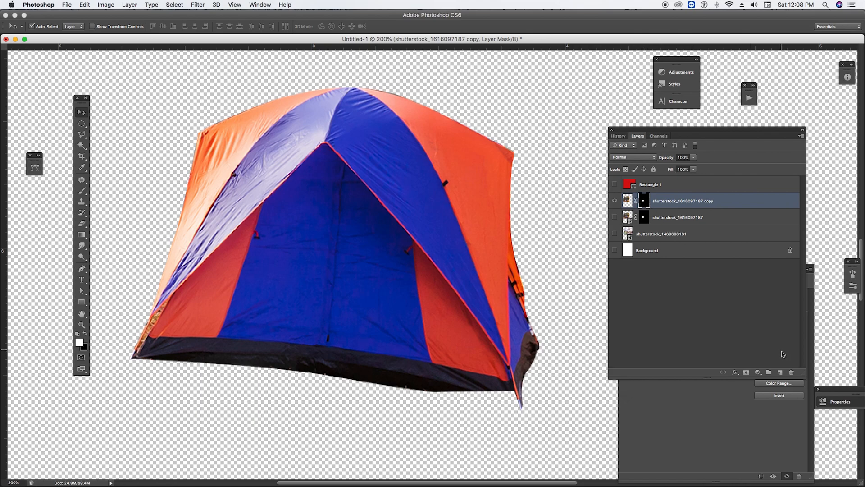
click(792, 374)
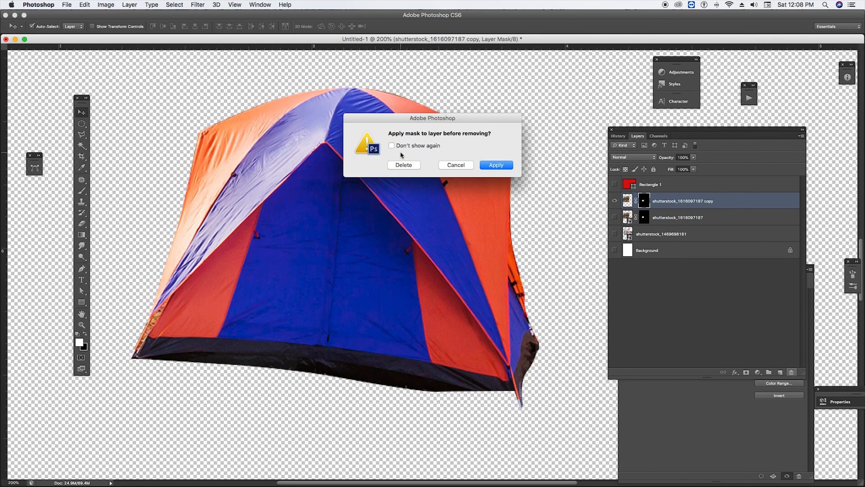
click(496, 165)
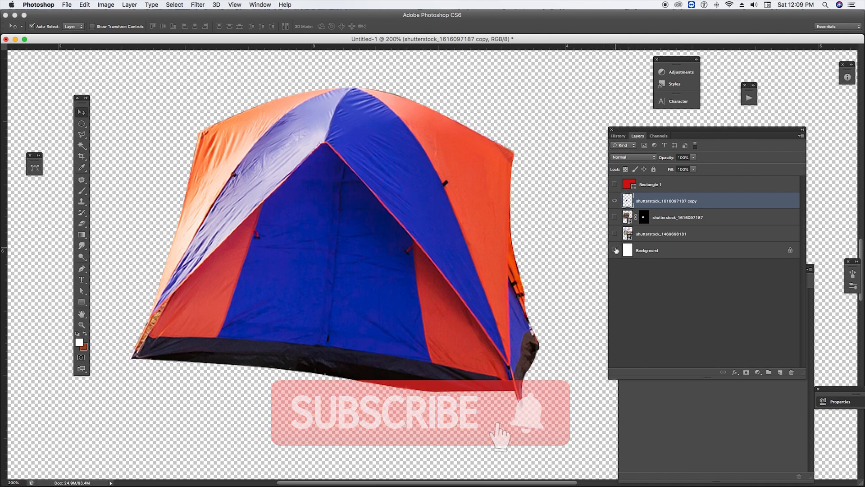
Show Rectangle 1, order it below both tent layers, and reposition it so it fills the area behind the tent
click(615, 185)
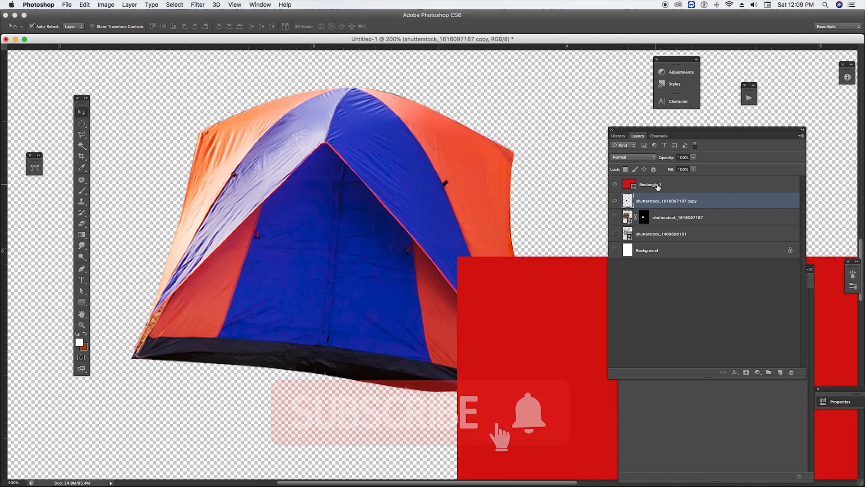
drag(652, 186, 655, 220)
drag(570, 309, 230, 123)
drag(513, 236, 478, 219)
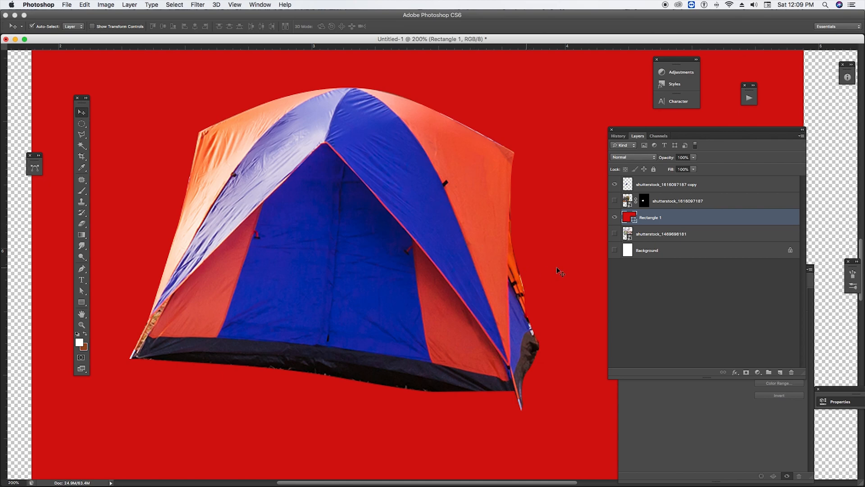
Change the fill colour of Rectangle 1 to the dark grey 2c2828
double_click(634, 220)
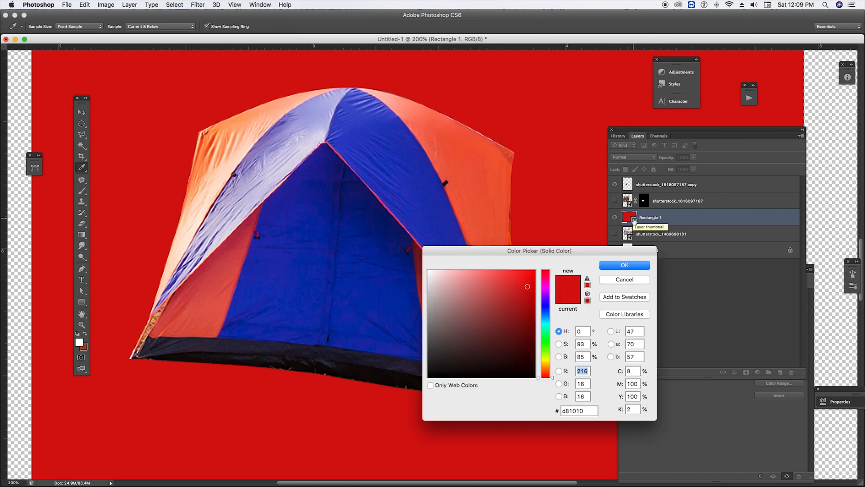
drag(461, 329, 425, 337)
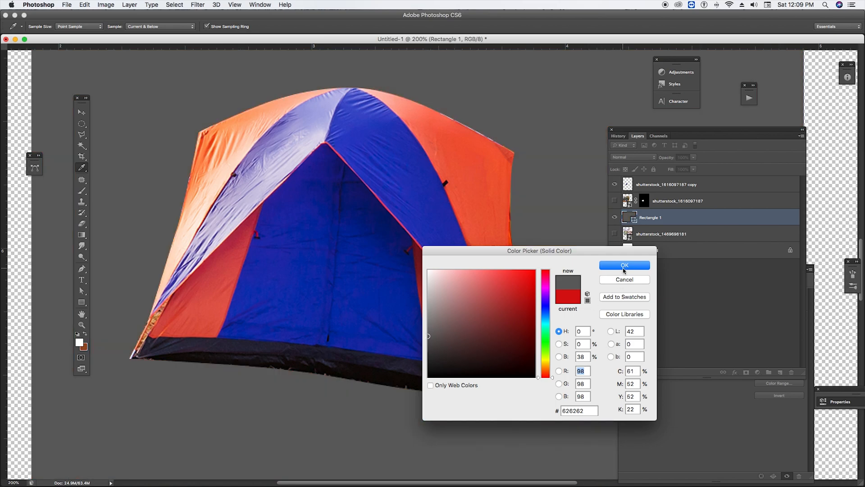
mouse_move(428, 336)
mouse_down()
mouse_move(459, 351)
mouse_move(485, 314)
mouse_move(523, 301)
mouse_move(446, 321)
mouse_move(436, 359)
mouse_up()
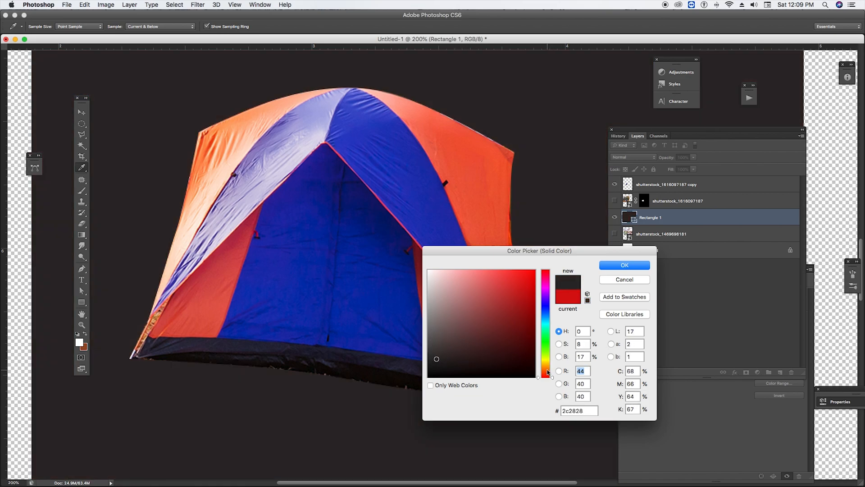
click(622, 266)
key(v)
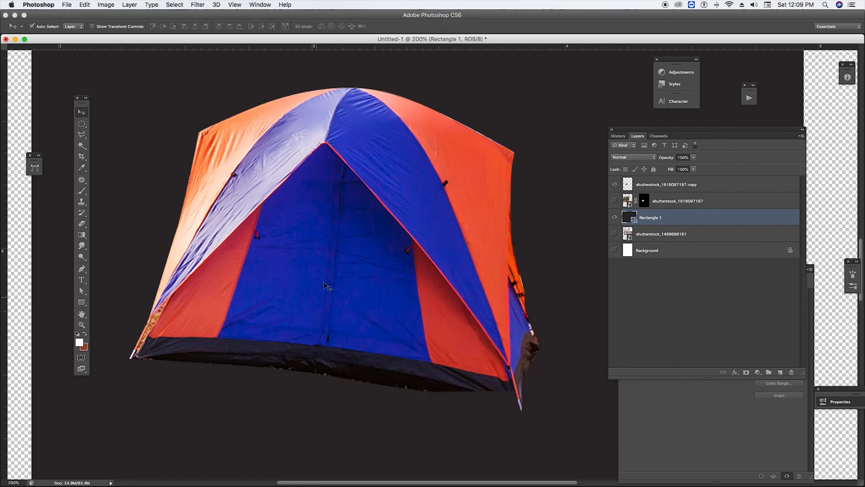
Select the dark blue upper part of the tent door on the rasterized tent copy using the Magic Wand
click(615, 217)
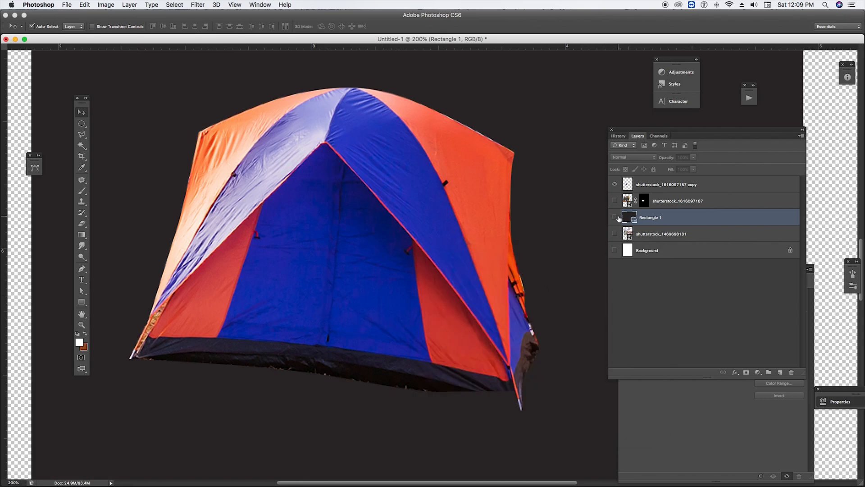
click(615, 217)
click(645, 185)
key(w)
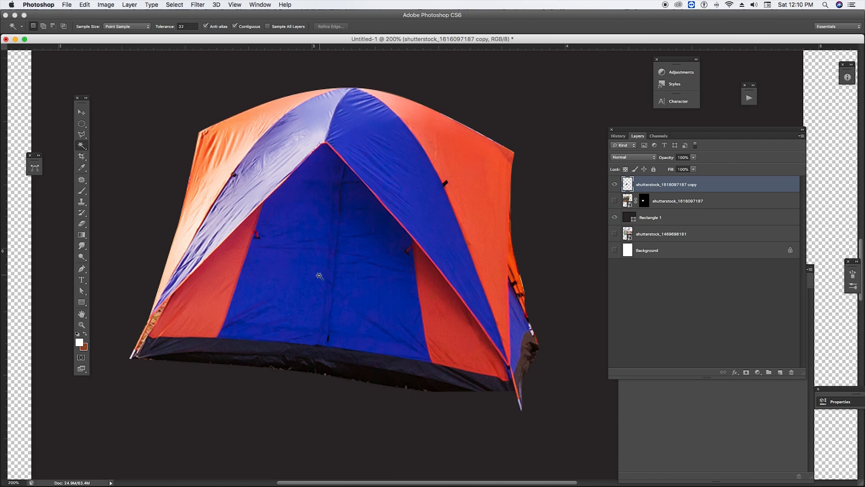
click(278, 273)
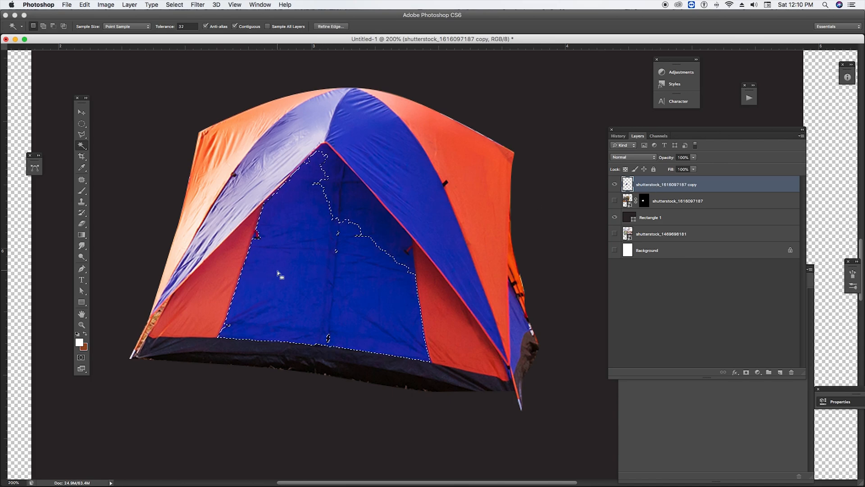
scroll(279, 275, left, 5)
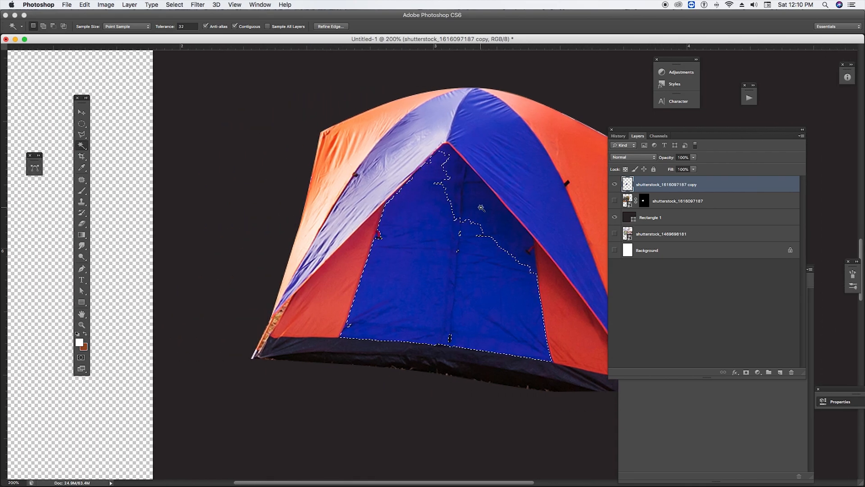
scroll(432, 212, right, 5)
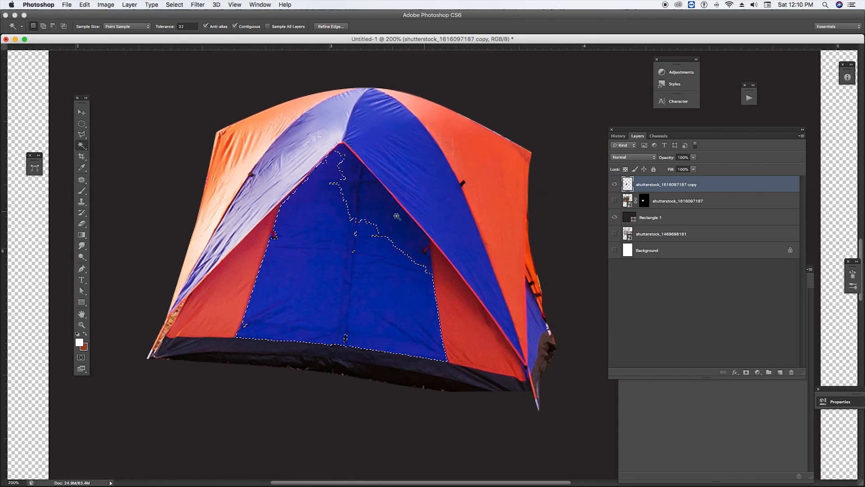
click(370, 209)
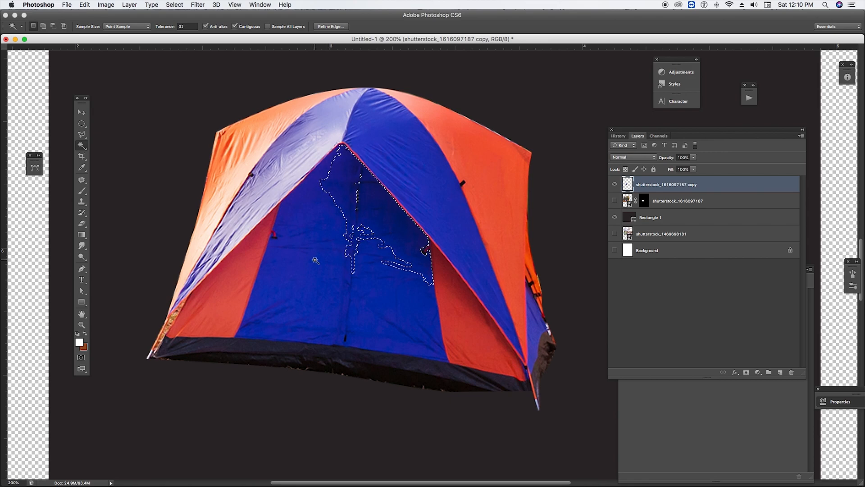
Extend the Magic Wand selection to the rest of the blue door and both blue roof panels
key(shift)
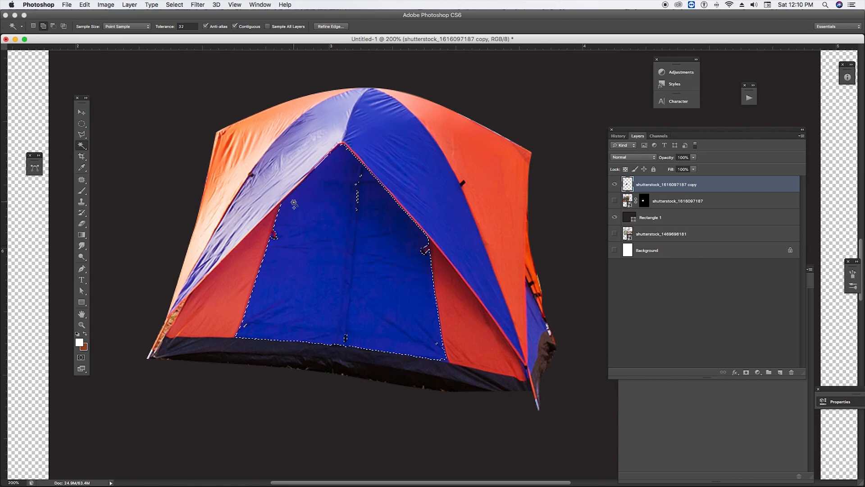
shift+click(366, 201)
shift+click(388, 103)
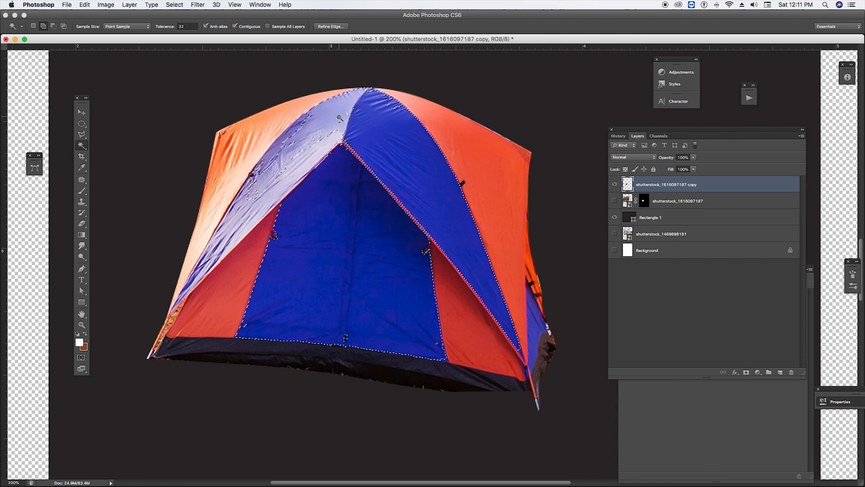
shift+click(325, 130)
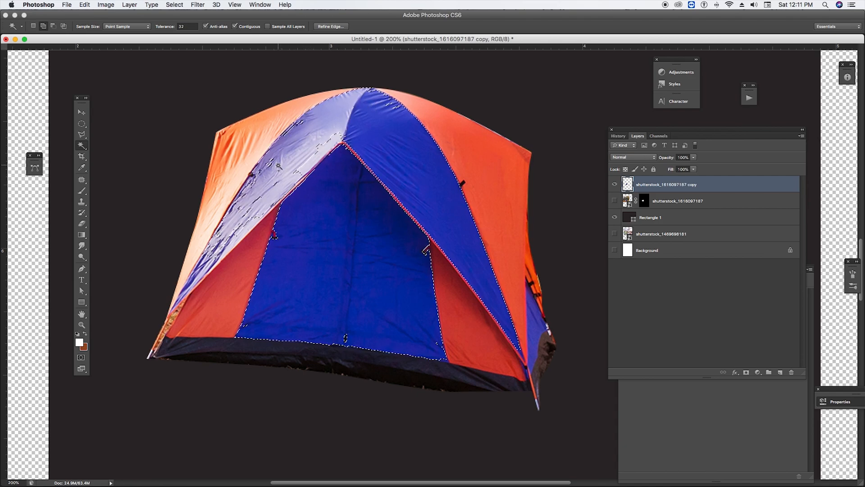
click(204, 276)
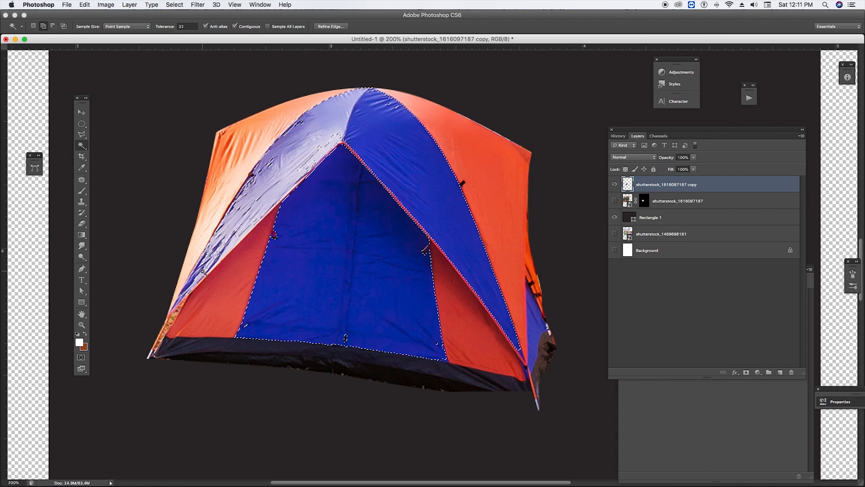
Set the Magic Wand tolerance to 70, then complete the selection of blue door and roof fabric and delete it
click(187, 27)
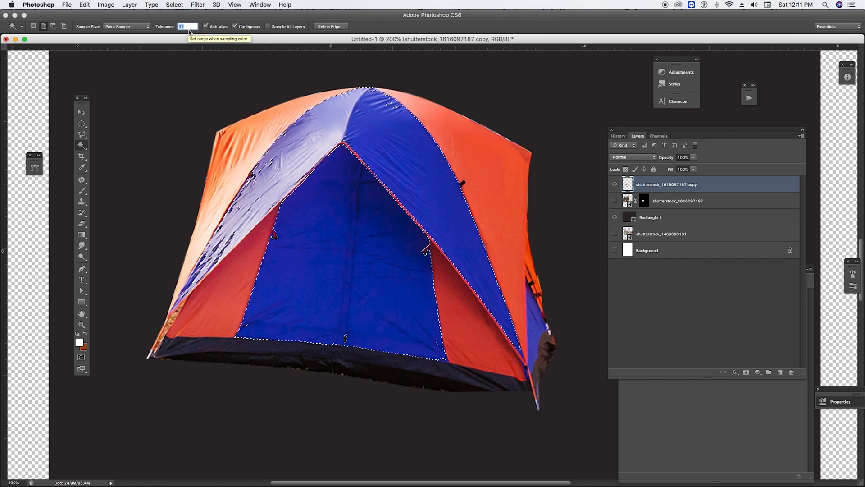
text(70)
key(Return)
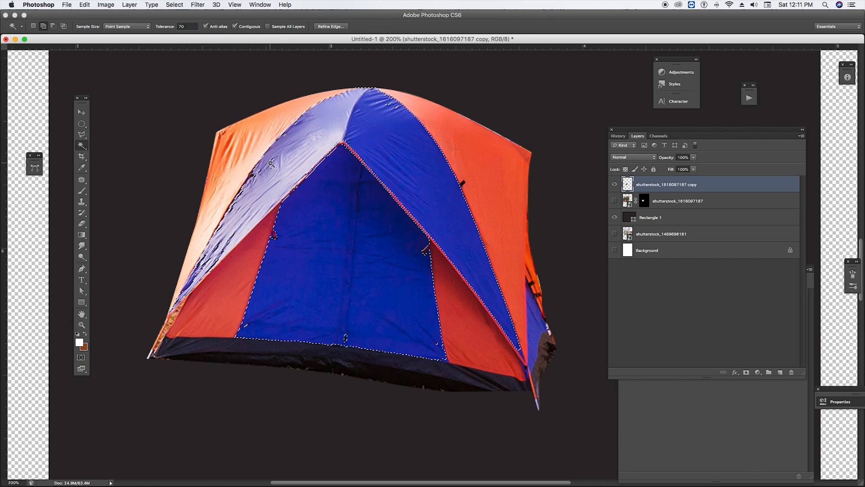
scroll(213, 251, up, 5)
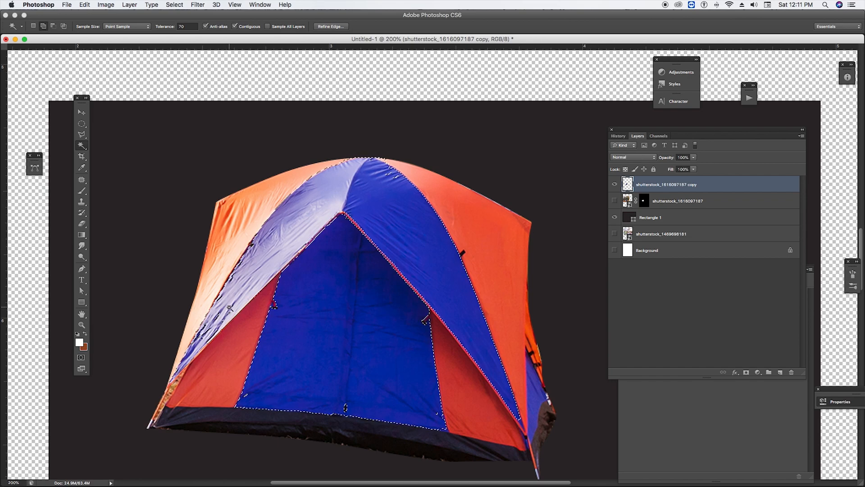
scroll(266, 311, down, 5)
scroll(266, 311, down, 2)
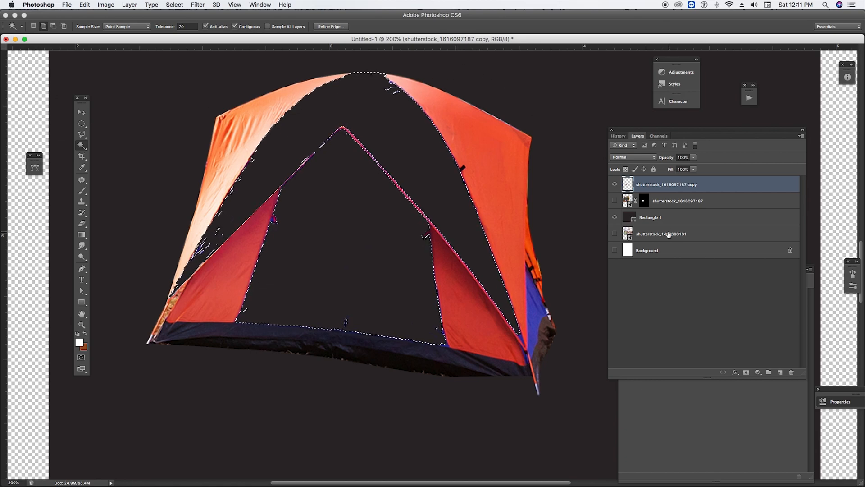
Examine the cut-out tent with Rectangle 1 and the Background layer shown and hidden, leaving both hidden
click(615, 218)
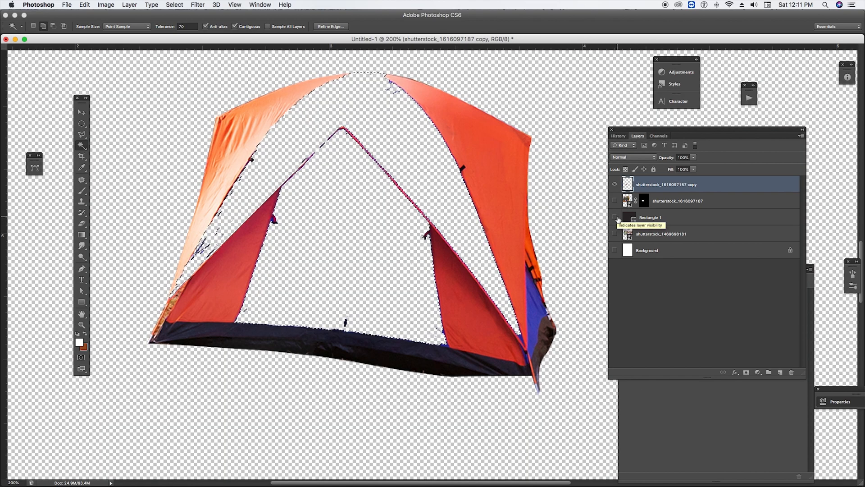
click(615, 218)
click(615, 219)
click(616, 218)
click(615, 218)
click(616, 218)
click(615, 218)
click(615, 218)
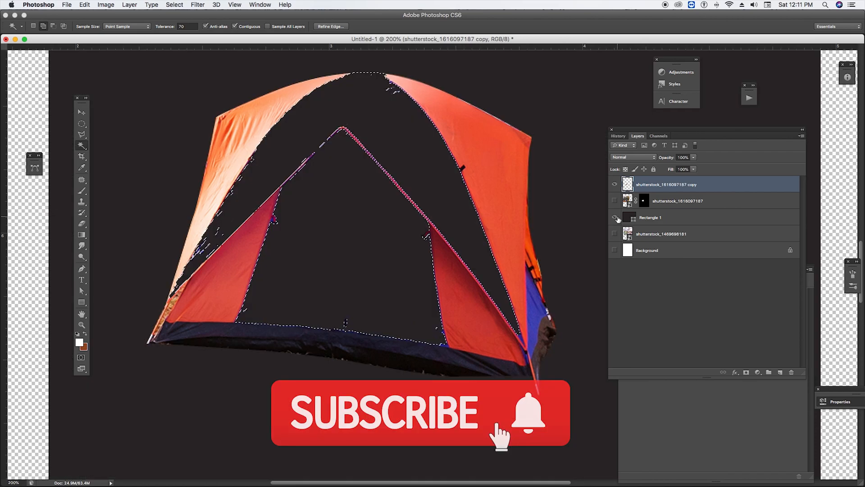
click(615, 250)
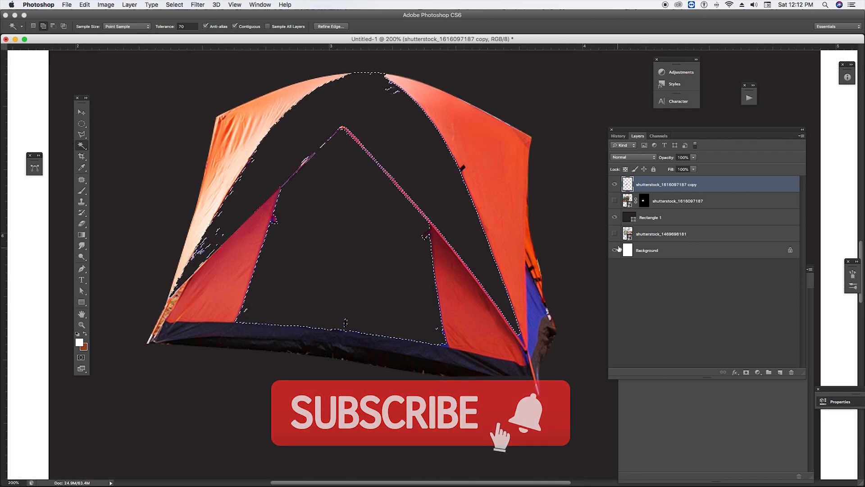
click(616, 218)
click(616, 218)
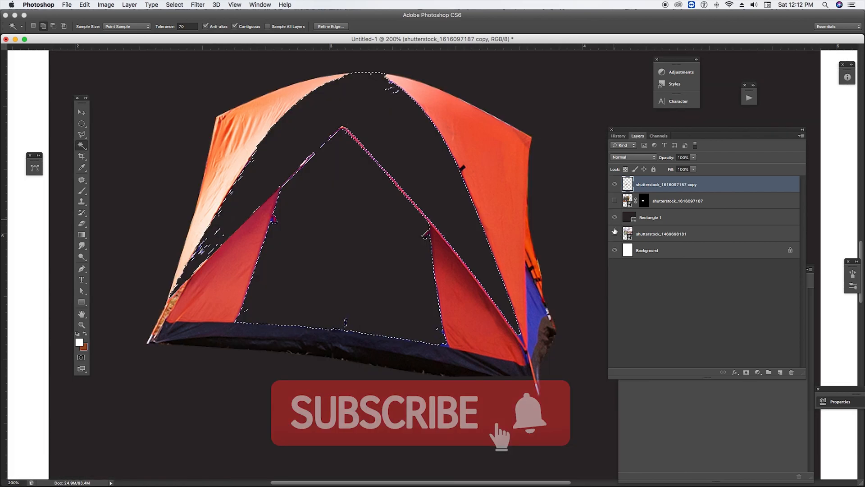
click(615, 250)
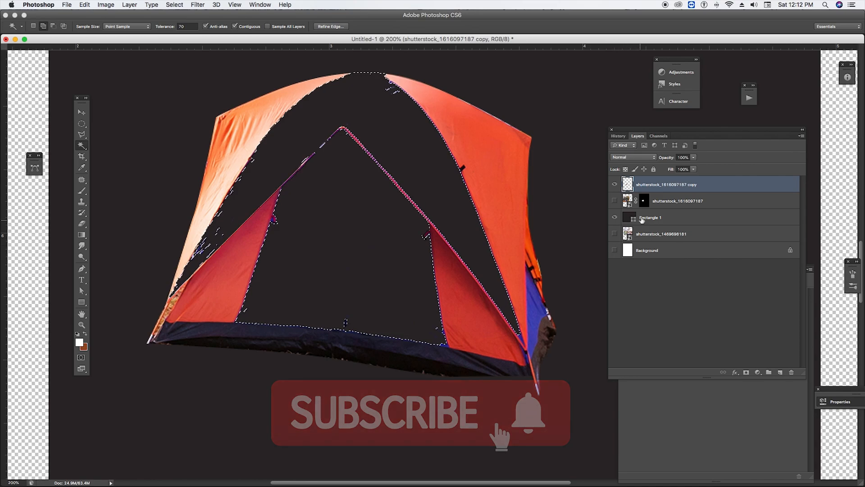
click(614, 218)
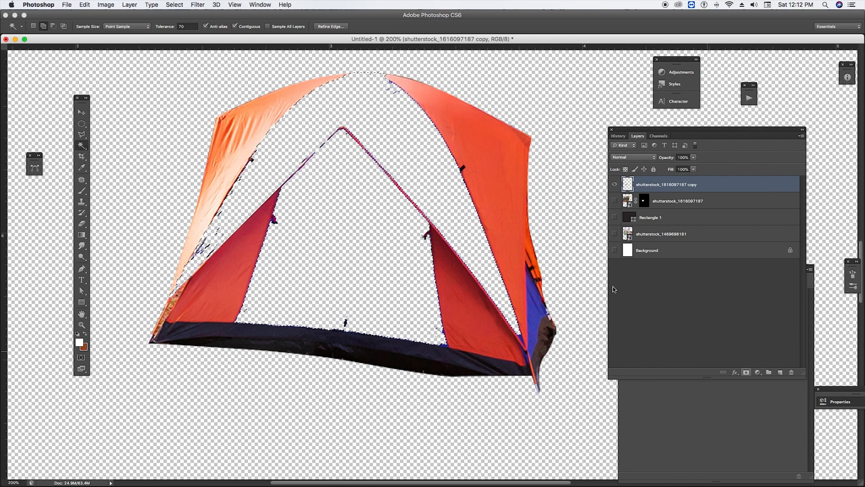
Display the document's editing history and move it over the tent on the canvas
click(257, 5)
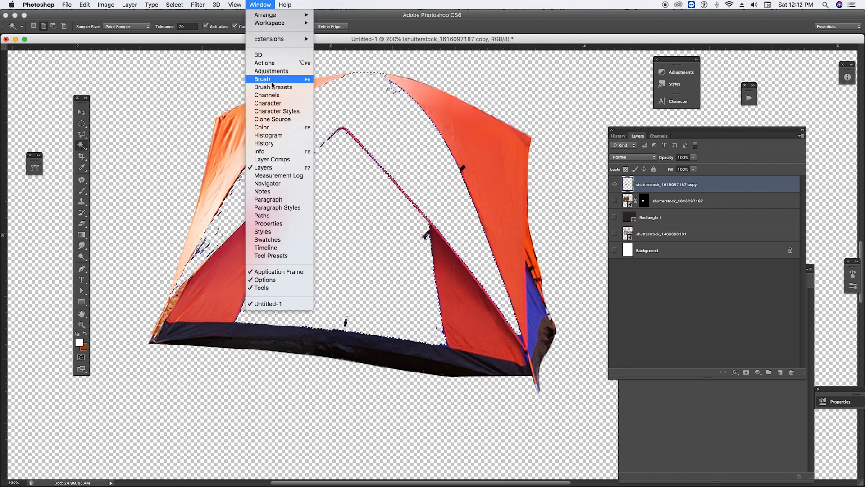
click(272, 143)
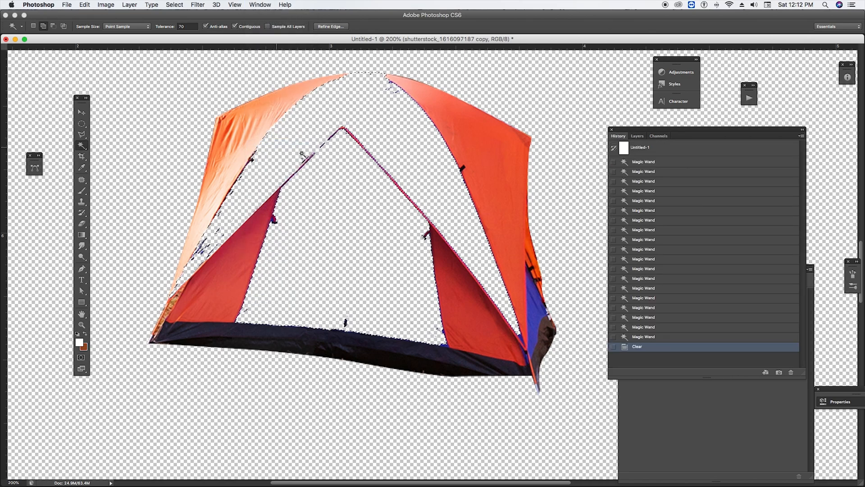
drag(655, 132, 185, 156)
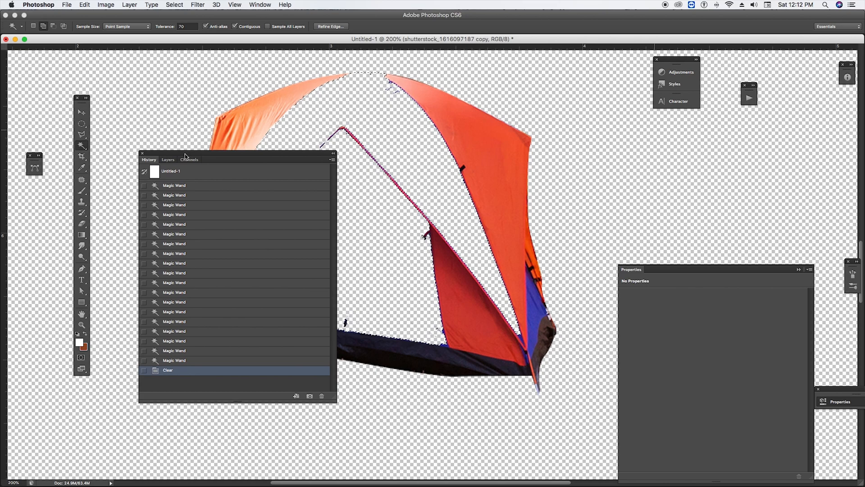
Step the document's history back to the fourth Magic Wand state, before the blue fabric was cleared
click(184, 360)
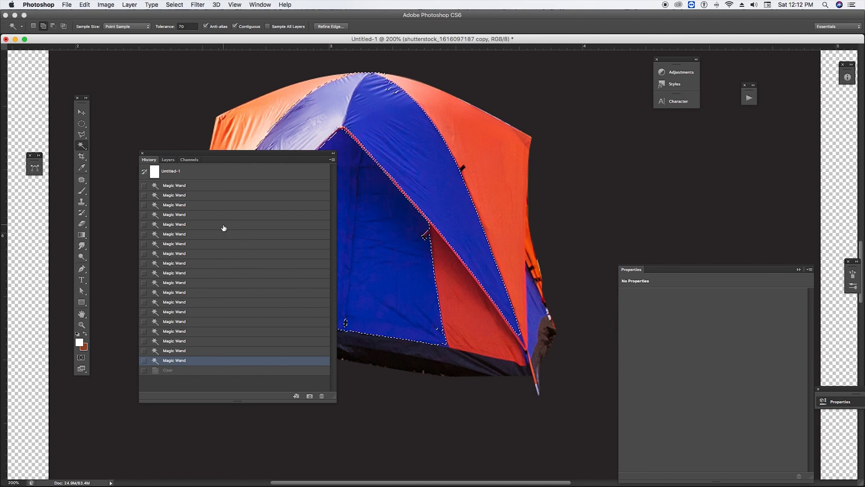
click(188, 273)
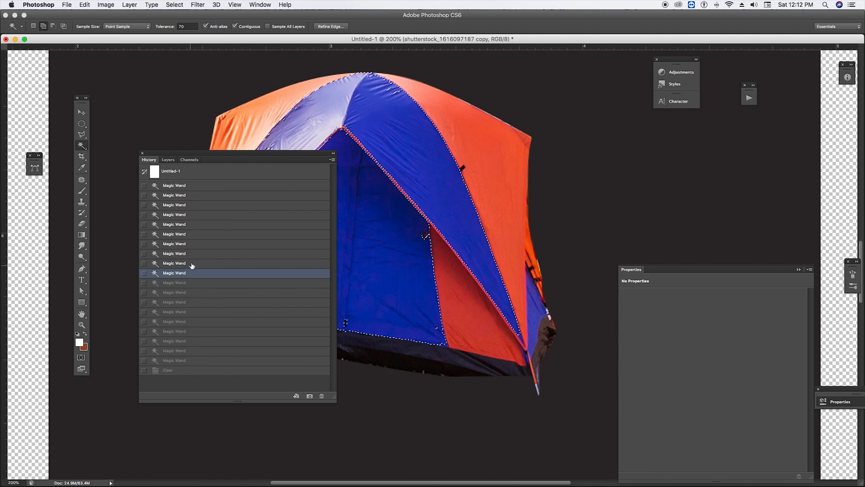
click(189, 235)
Move the history and layers group off the tent to the empty area beside it, and display the layers
click(167, 159)
drag(161, 153, 629, 152)
click(616, 160)
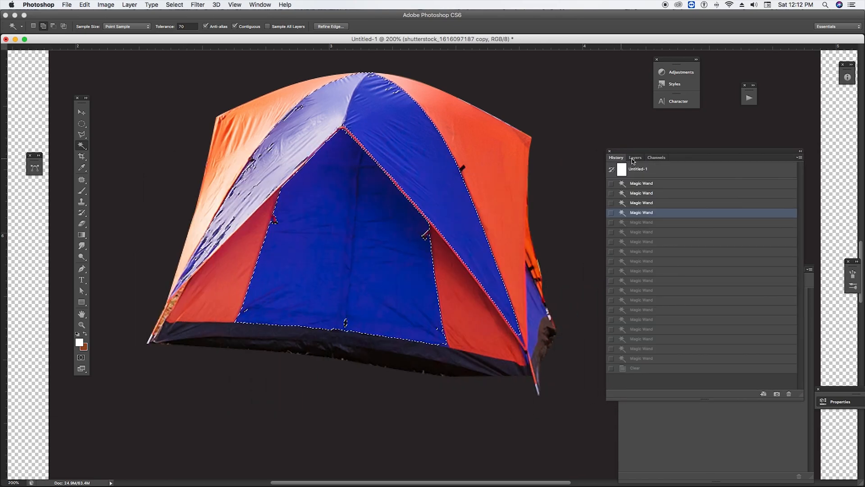
click(635, 157)
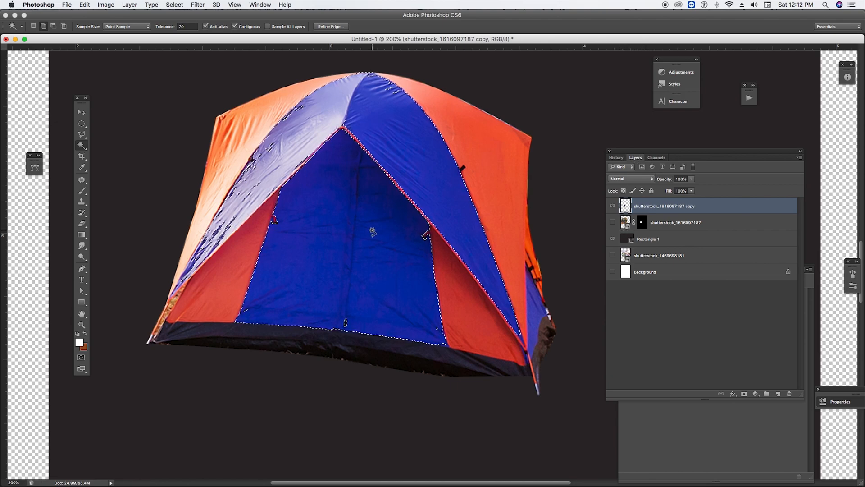
Try masking the tent copy with the current selection of blue fabric, and undo the layer mask
click(171, 5)
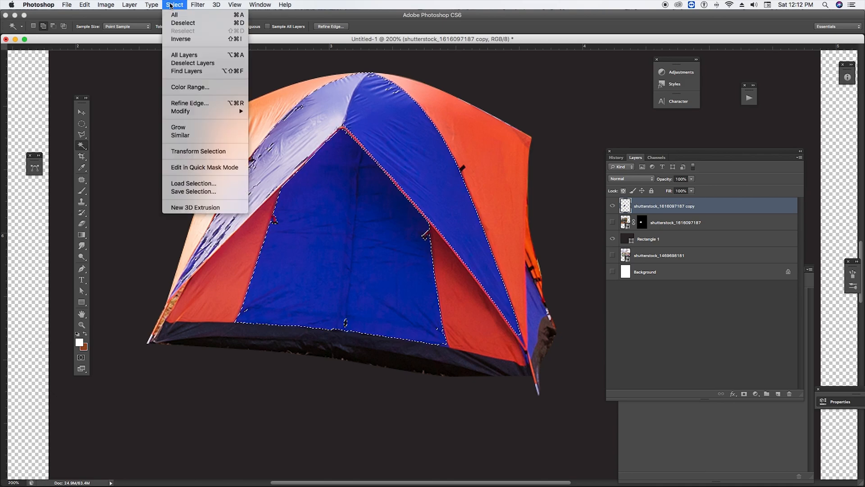
click(170, 5)
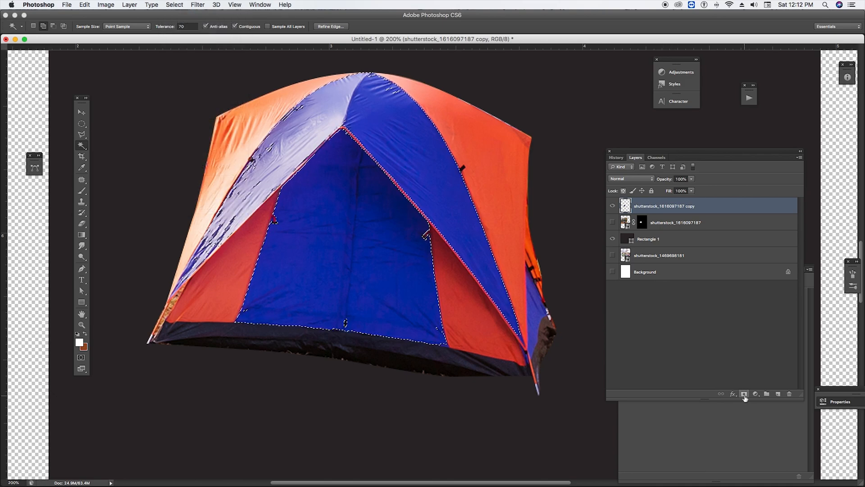
click(744, 394)
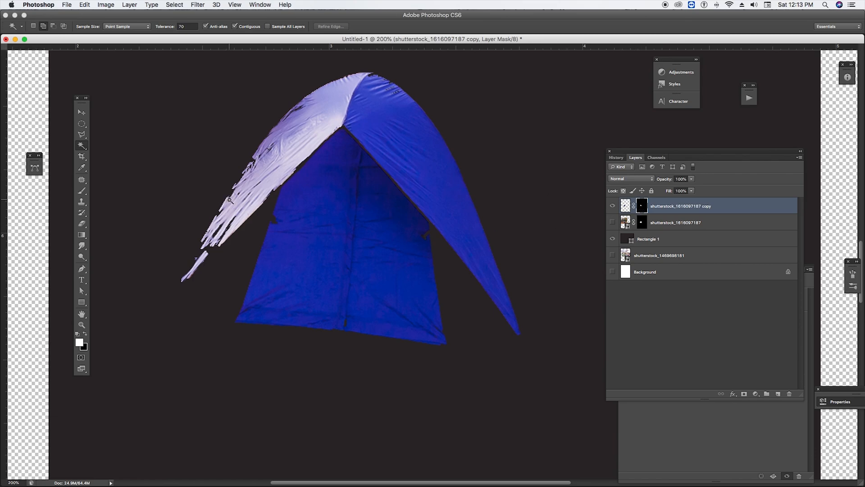
key(super+z)
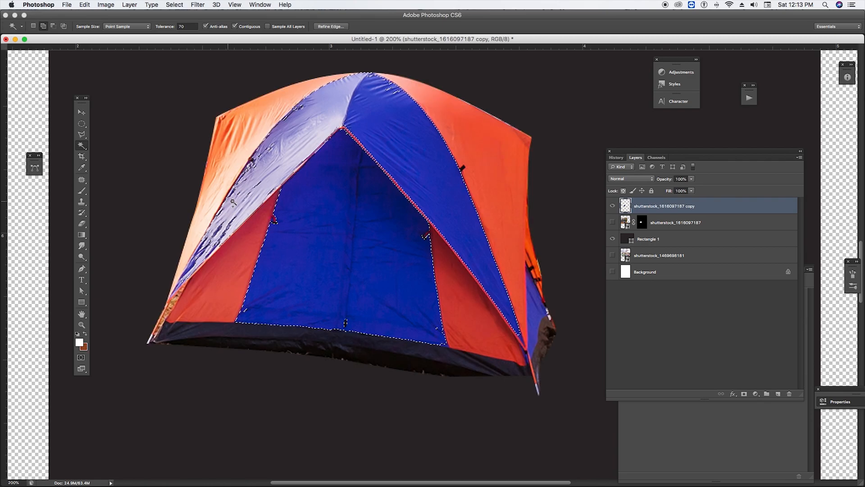
click(175, 6)
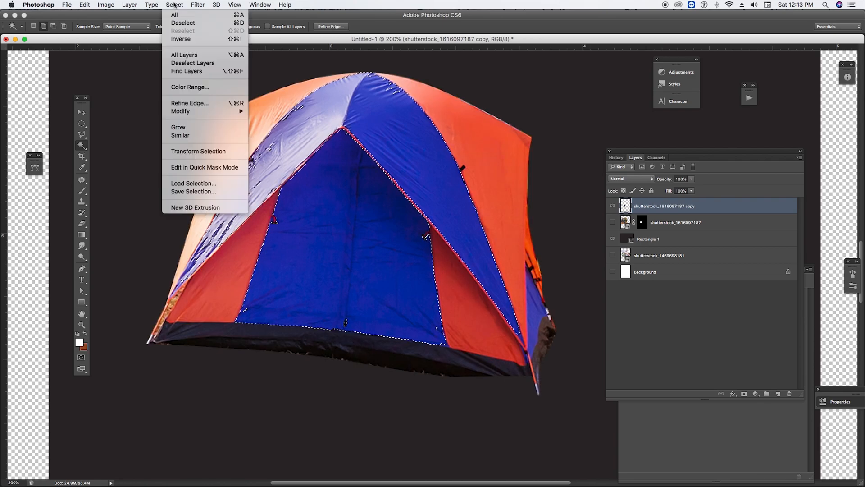
click(180, 39)
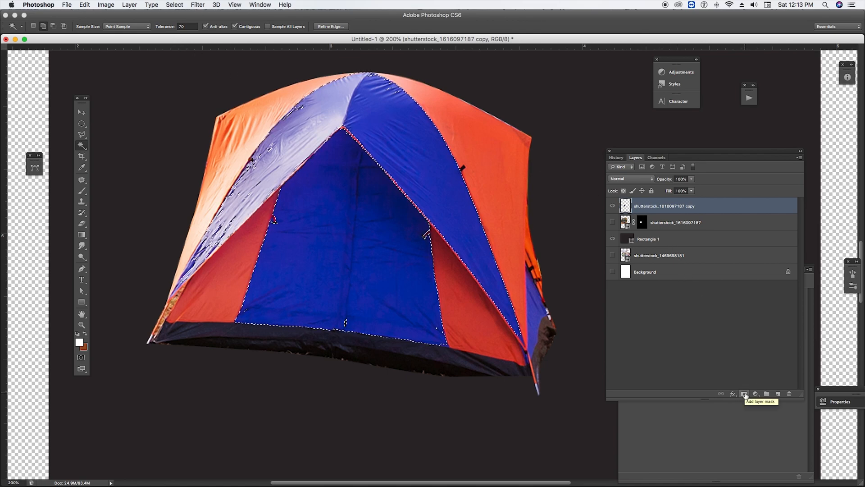
click(745, 395)
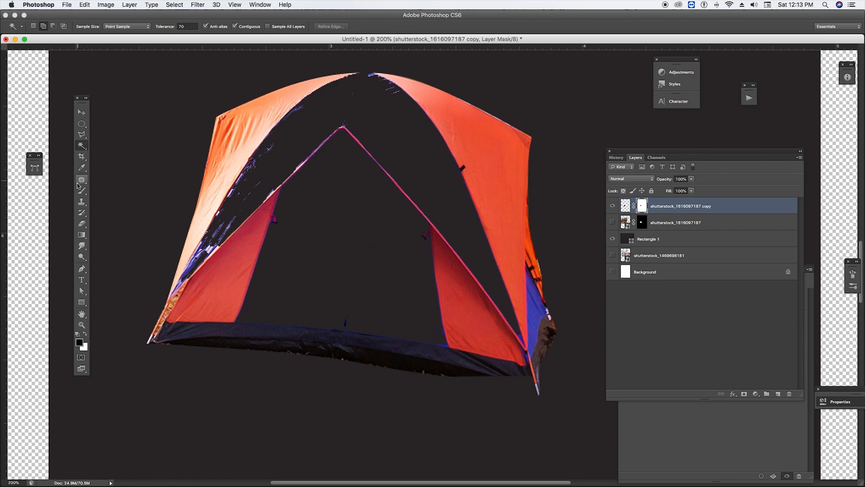
Restore both blue roof panels by erasing on the tent copy's layer mask, reducing the Eraser size to 60 and keeping the door masked
click(82, 224)
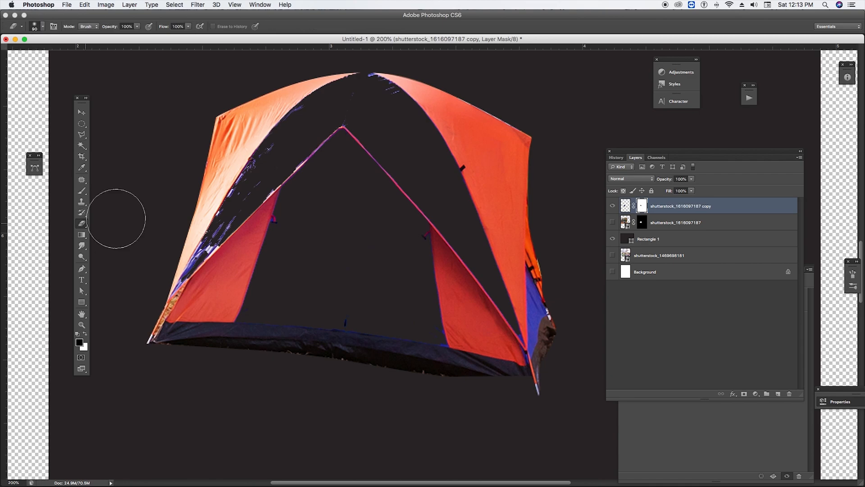
mouse_move(290, 139)
mouse_down()
mouse_move(306, 119)
mouse_move(372, 87)
mouse_move(438, 135)
mouse_up()
key(bracketleft)
key(bracketleft)
key(bracketleft)
mouse_move(280, 125)
mouse_down()
mouse_move(194, 265)
mouse_move(159, 287)
mouse_up()
mouse_move(366, 112)
mouse_down()
mouse_move(468, 206)
mouse_move(388, 132)
mouse_move(407, 170)
mouse_move(434, 189)
mouse_move(417, 146)
mouse_move(462, 144)
mouse_up()
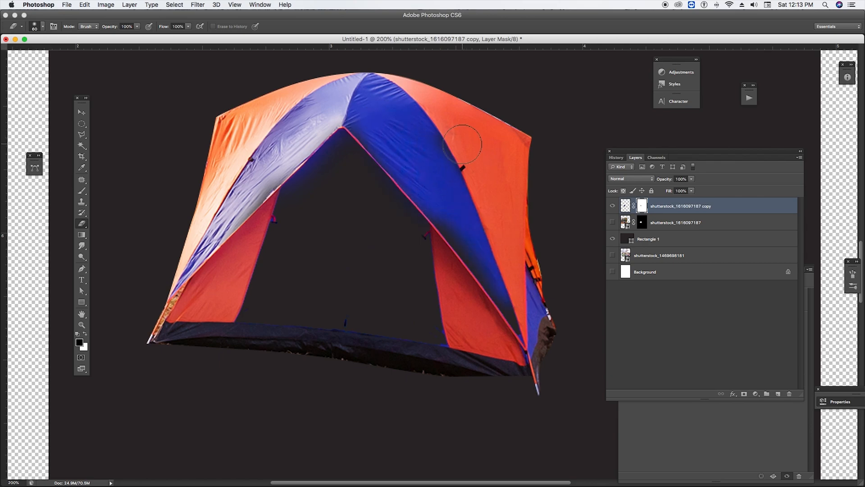
drag(443, 197, 530, 336)
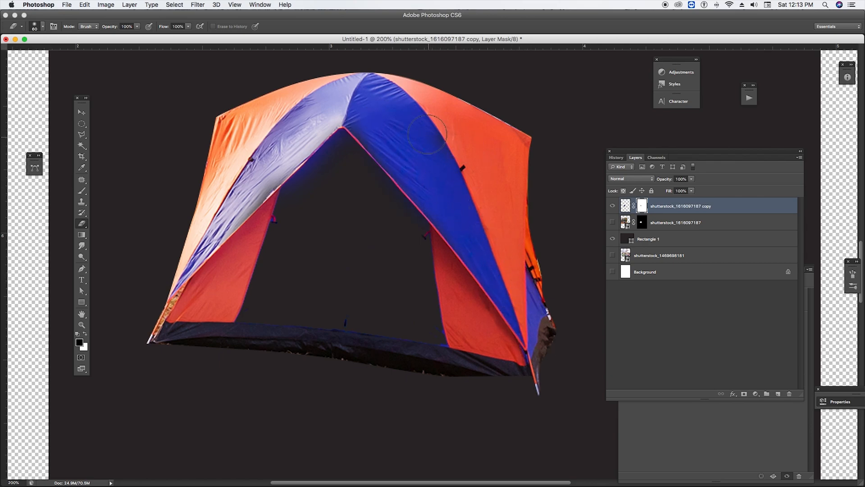